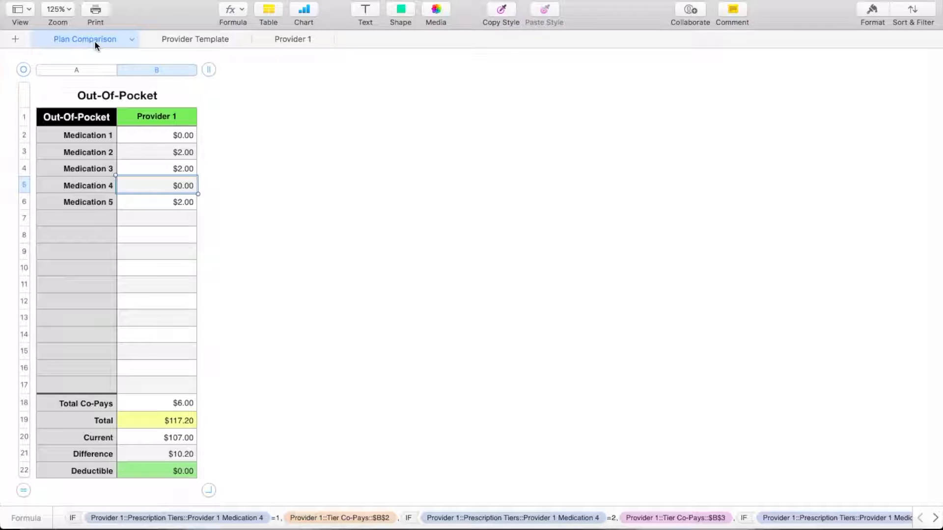
Review the Provider 1 sheet and examine the Premium /yr formula in the Provider Template sheet's Plan Overview table.
click(287, 41)
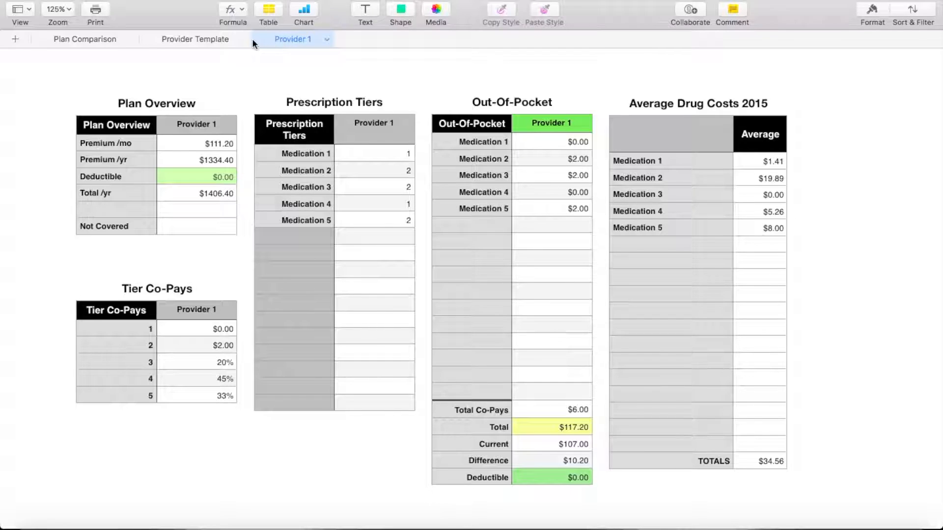
click(202, 41)
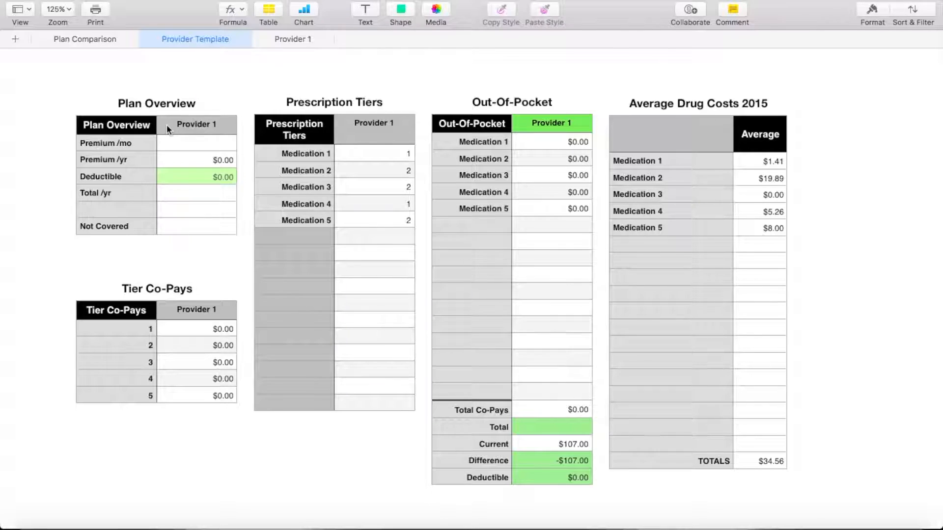
click(202, 141)
click(198, 163)
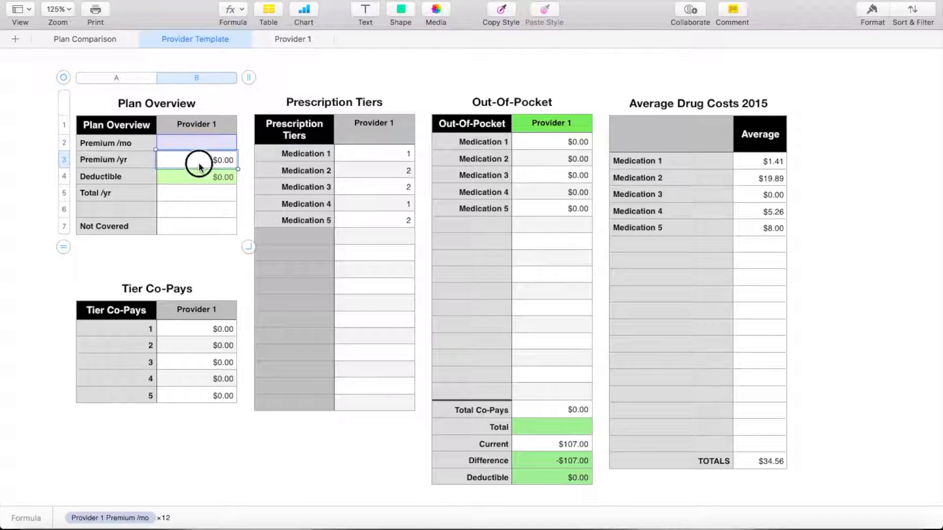
click(198, 162)
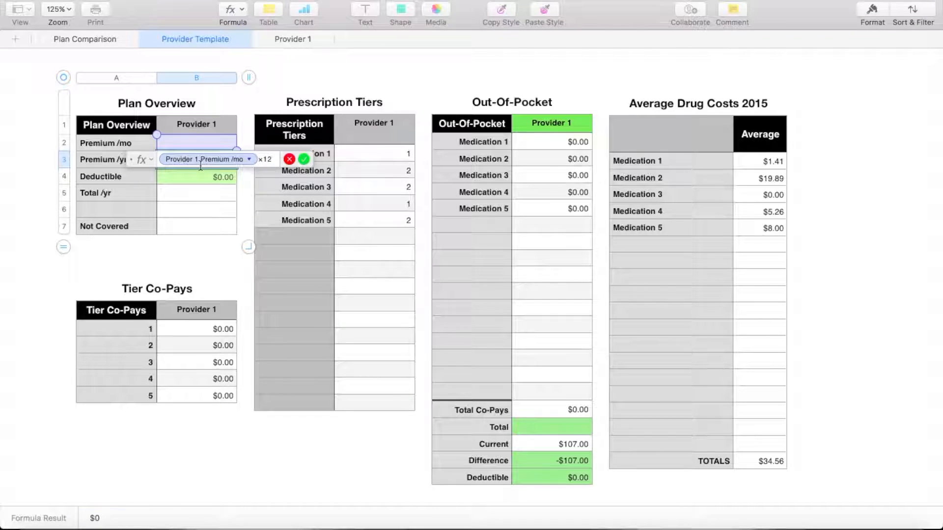
click(289, 159)
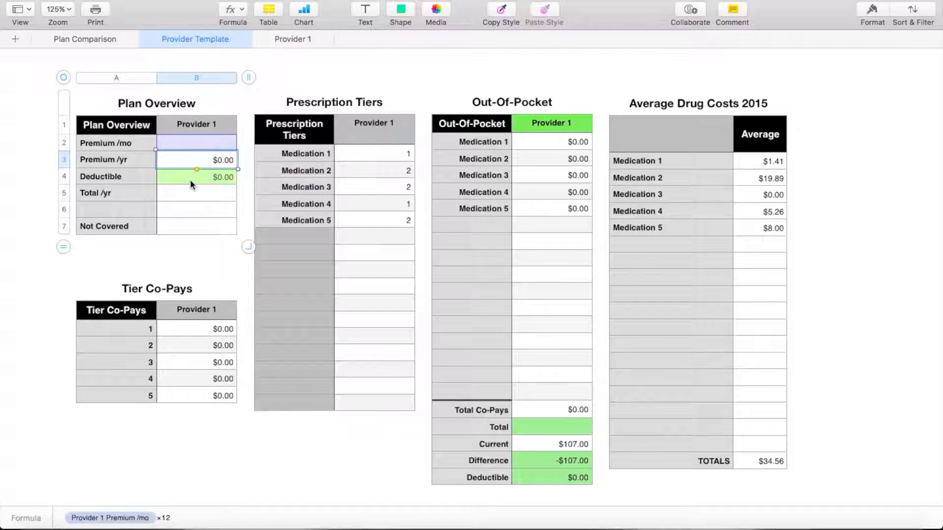
Examine the conditional highlighting rules applied to the Deductible cell in the Plan Overview table.
click(190, 193)
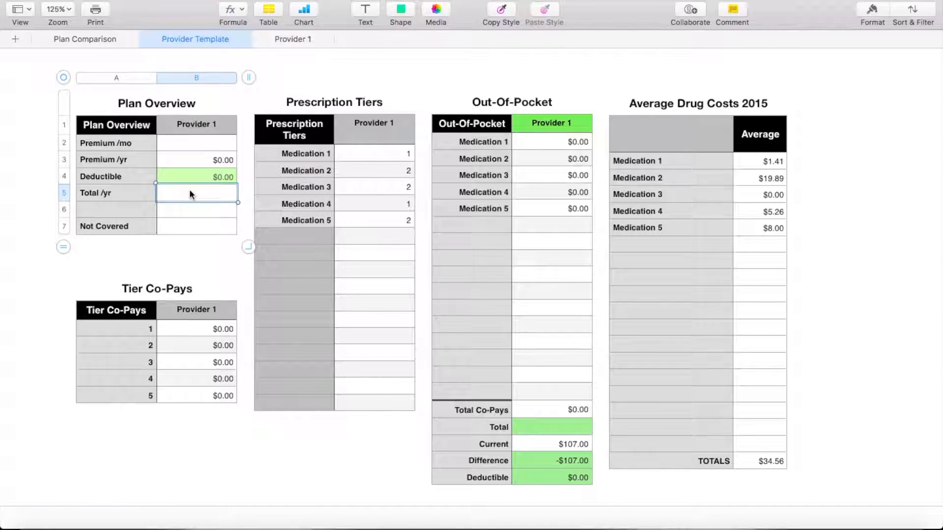
click(192, 179)
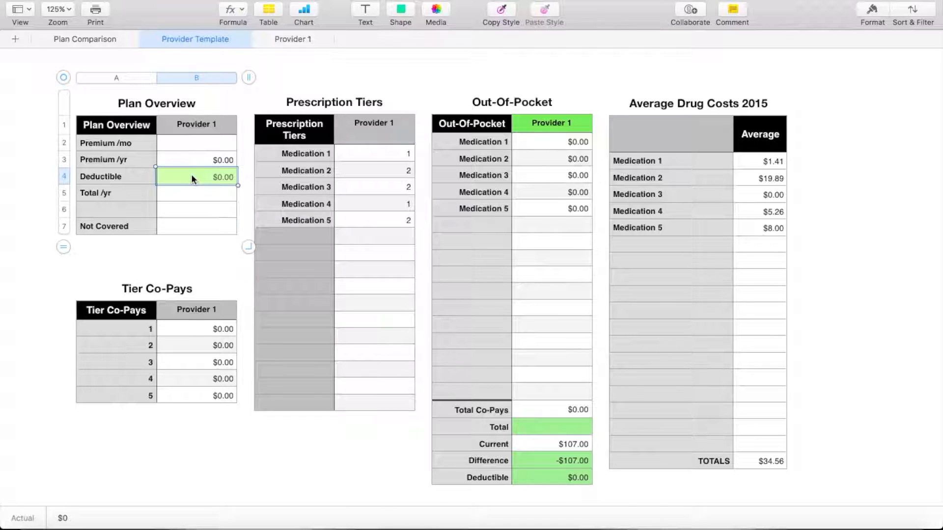
click(877, 14)
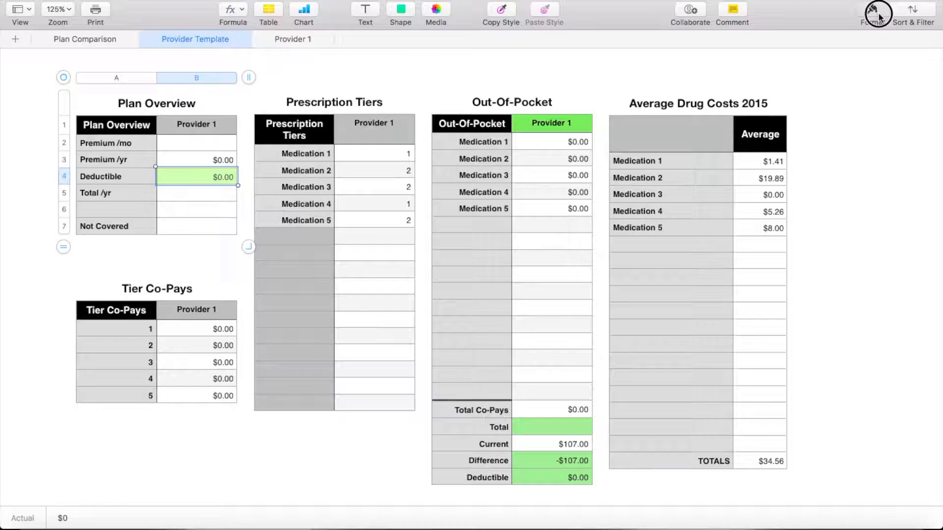
click(842, 43)
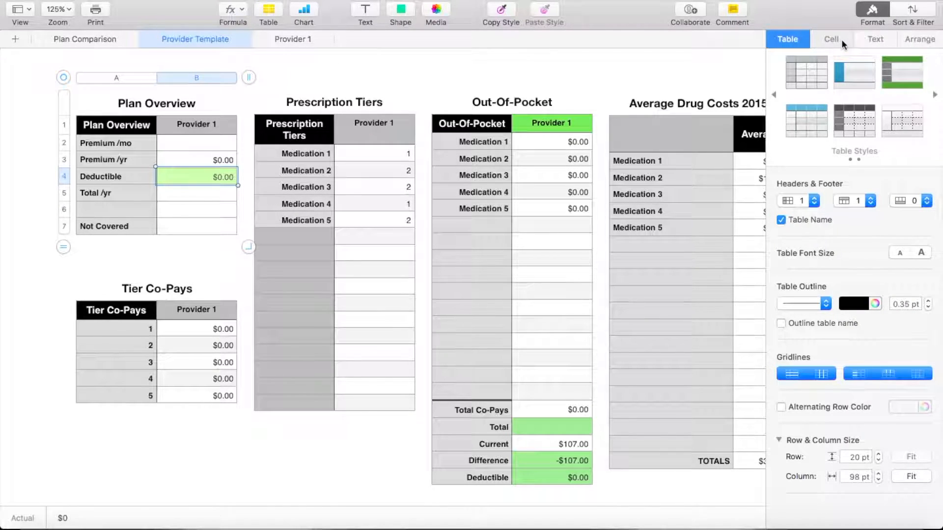
click(829, 372)
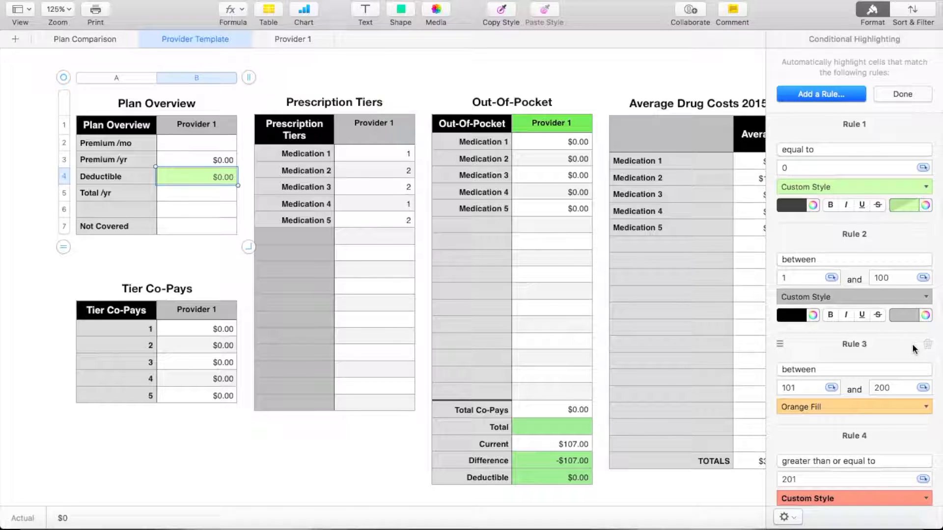
scroll(911, 343, down, 2)
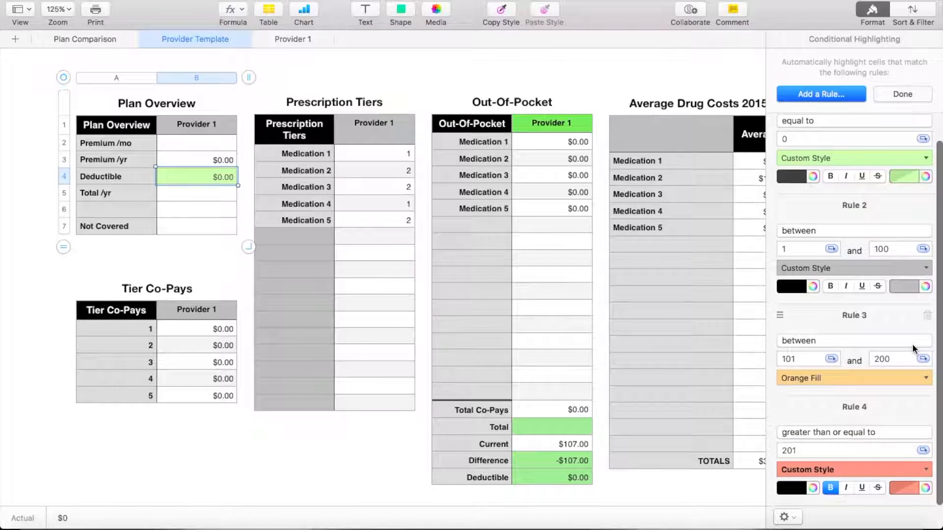
scroll(912, 343, up, 2)
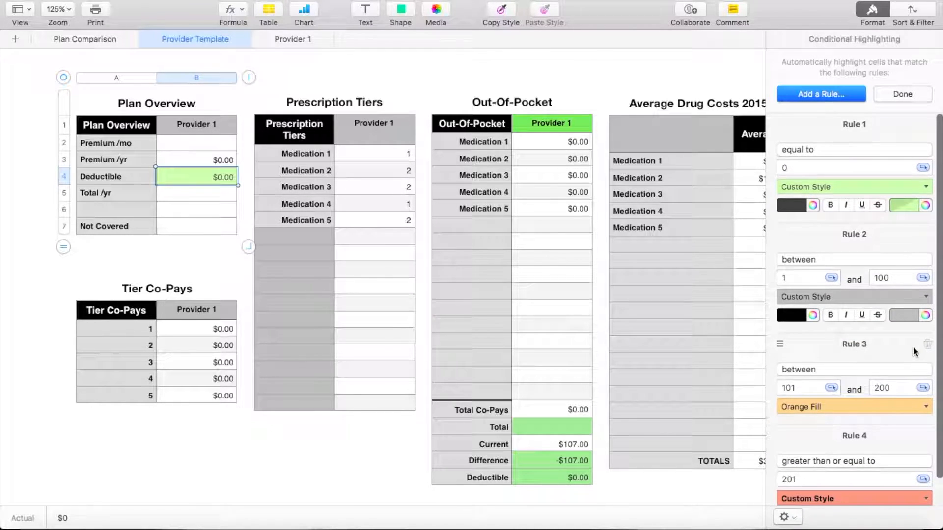
click(896, 94)
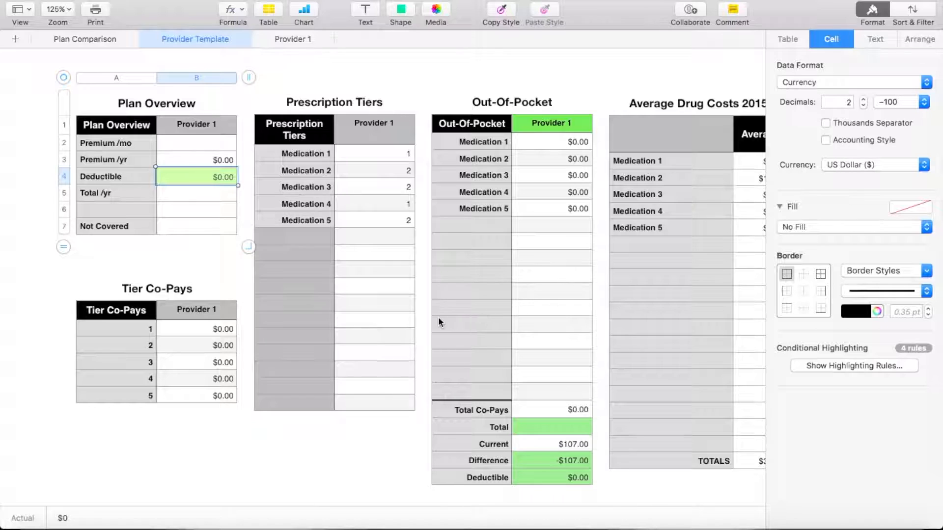
Review the Tier Co-Pays and Prescription Tiers tables and examine the Medication 1 formula in the Out-Of-Pocket table.
click(112, 295)
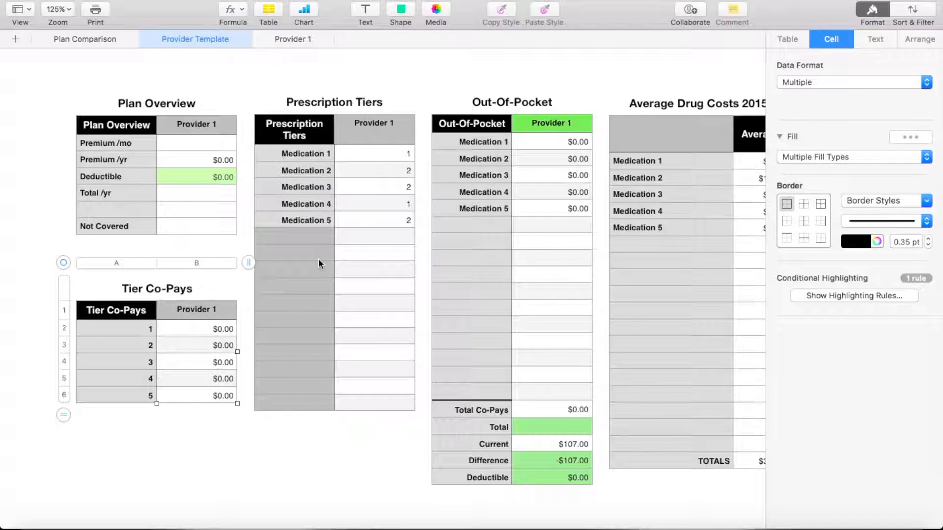
click(385, 103)
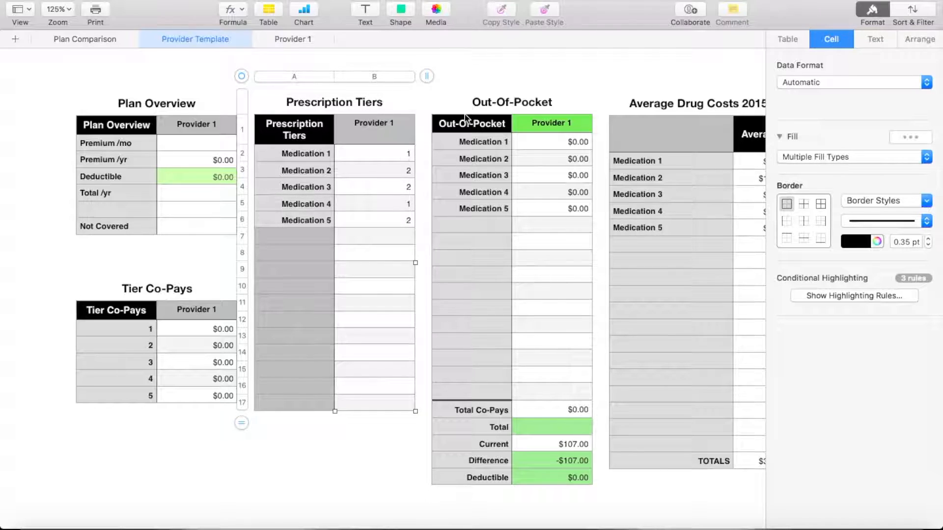
click(504, 103)
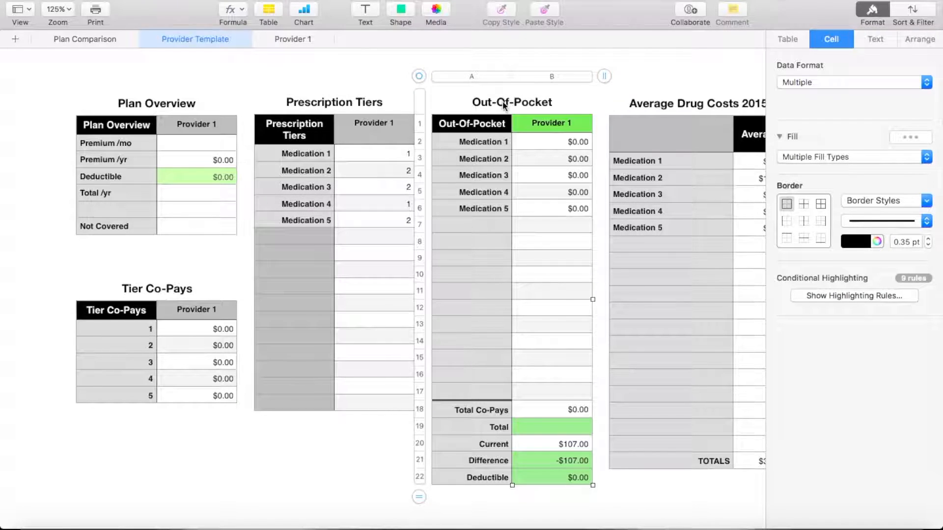
scroll(504, 105, down, 1)
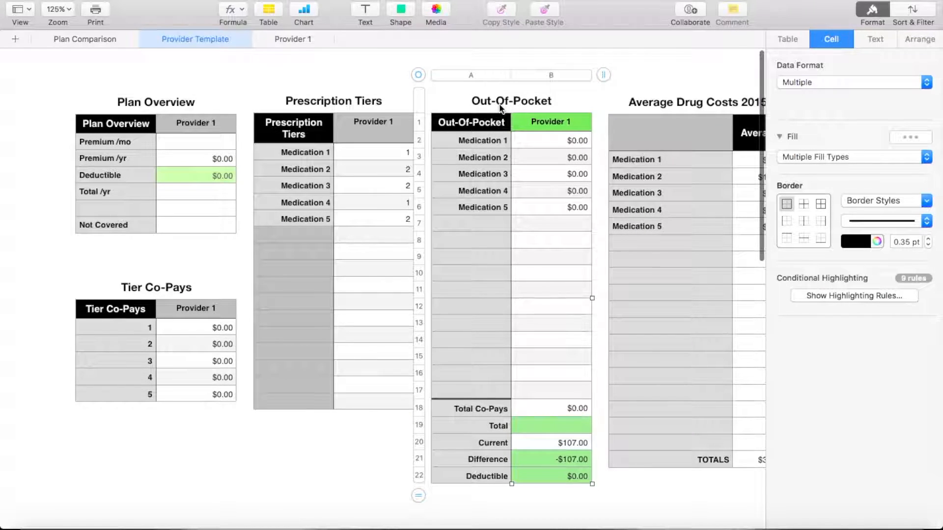
click(558, 138)
click(557, 138)
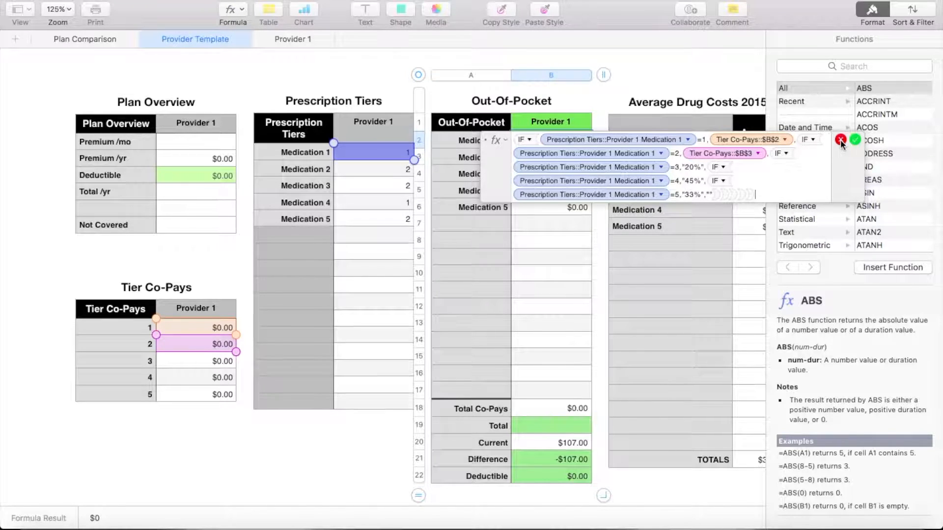
click(840, 140)
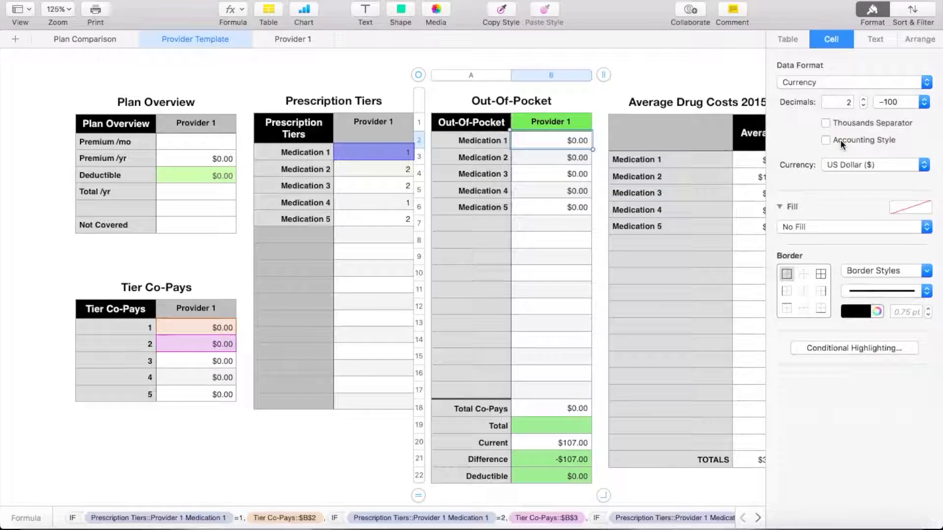
Hide the formatting sidebar and look over the Out-Of-Pocket Alternative table further down the template sheet.
click(869, 11)
scroll(558, 255, down, 10)
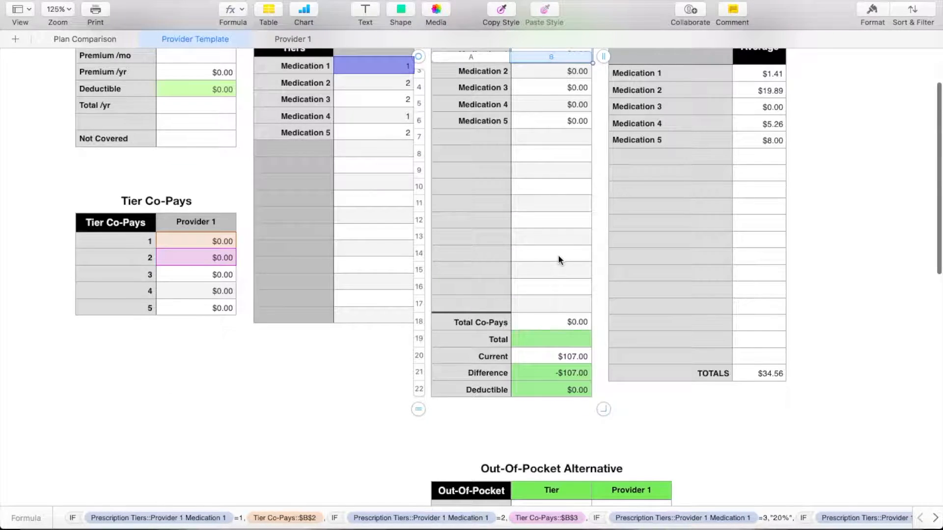
scroll(558, 255, down, 2)
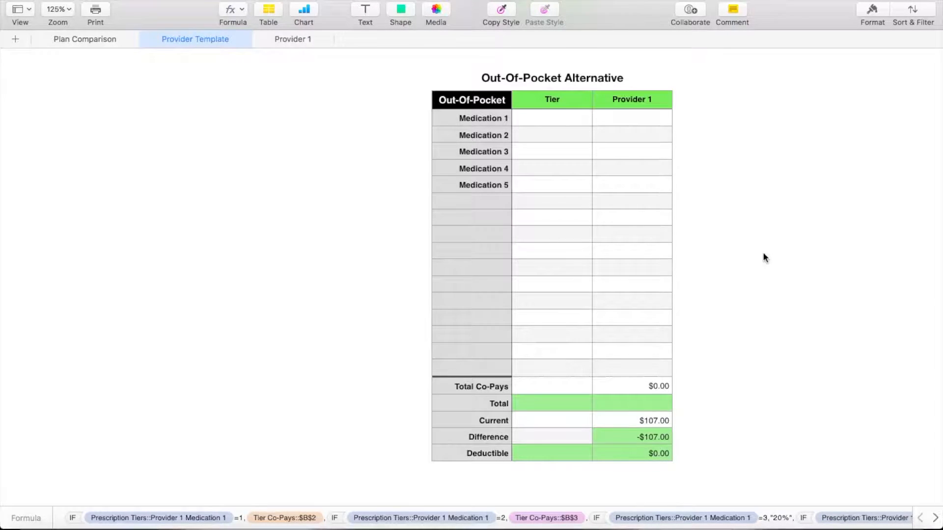
scroll(764, 254, up, 5)
scroll(763, 256, up, 8)
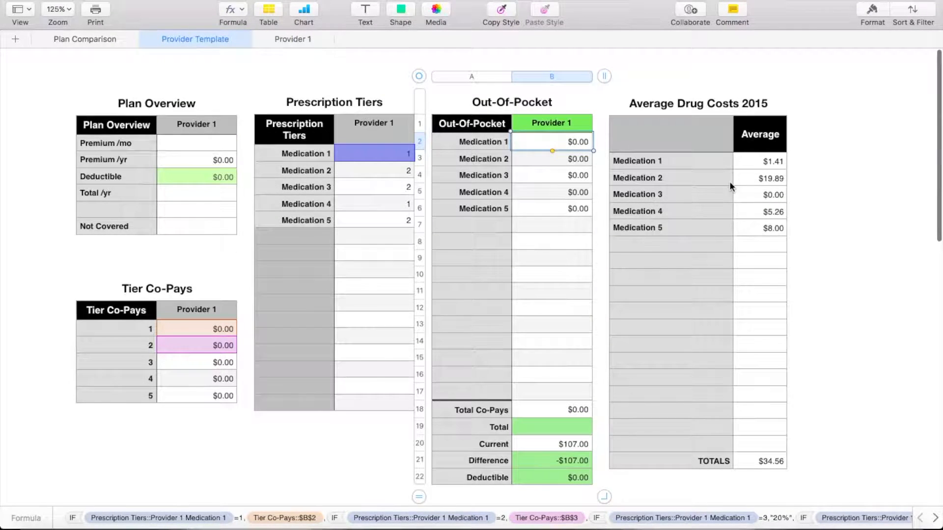
Examine the average formulas for Medications 1, 2 and 3 in the Average Drug Costs 2015 table.
click(698, 107)
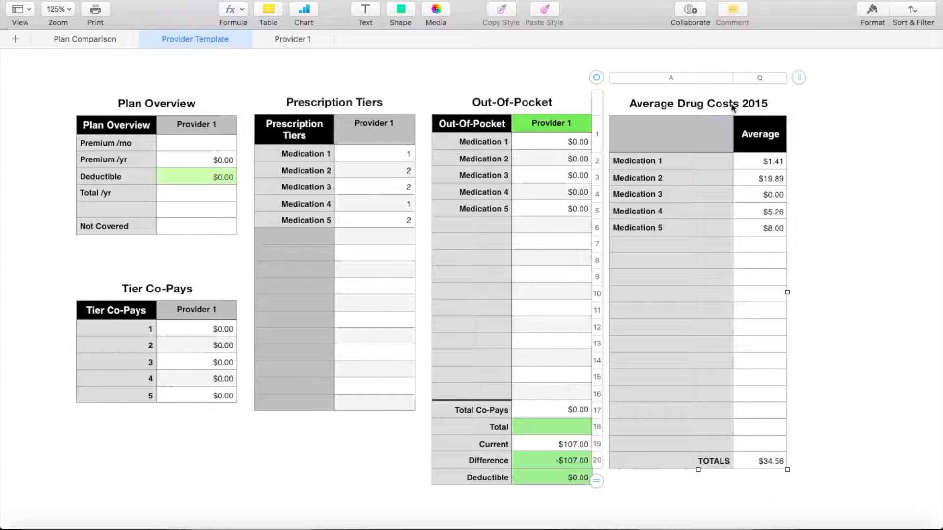
click(775, 164)
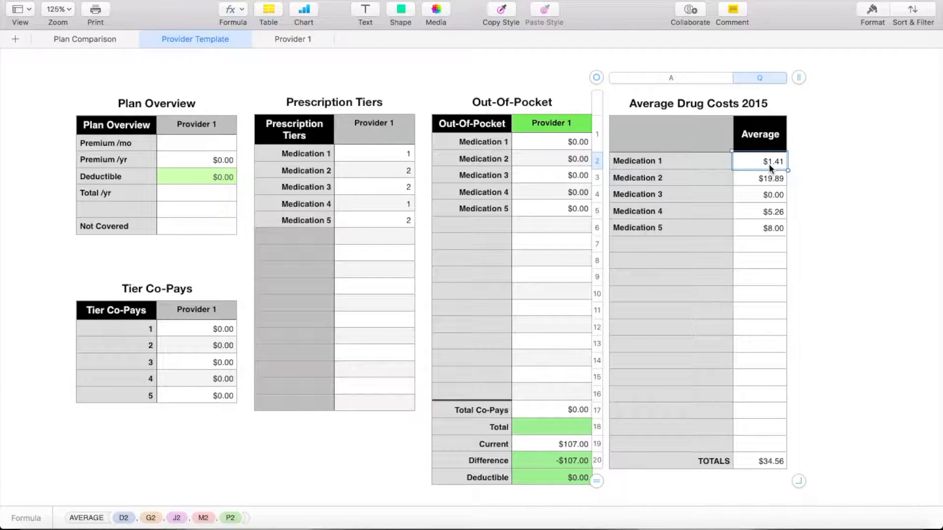
double_click(771, 168)
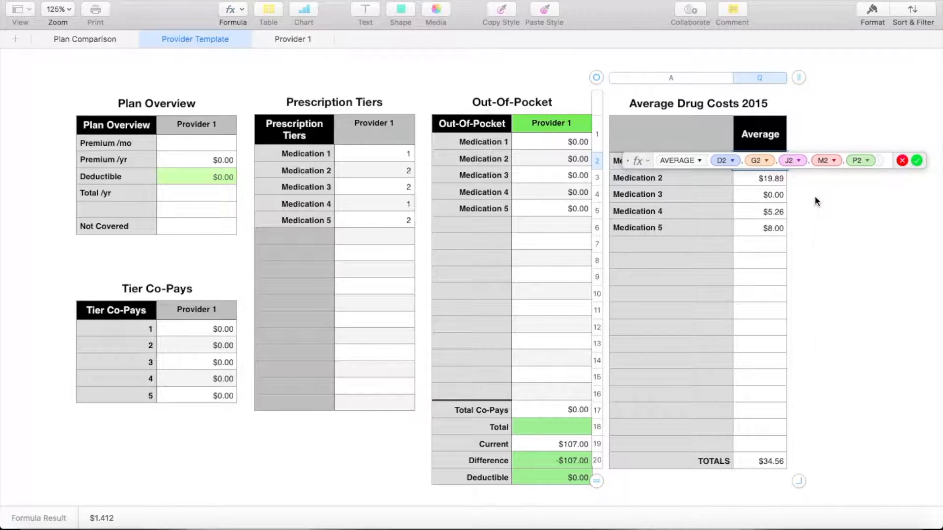
click(902, 161)
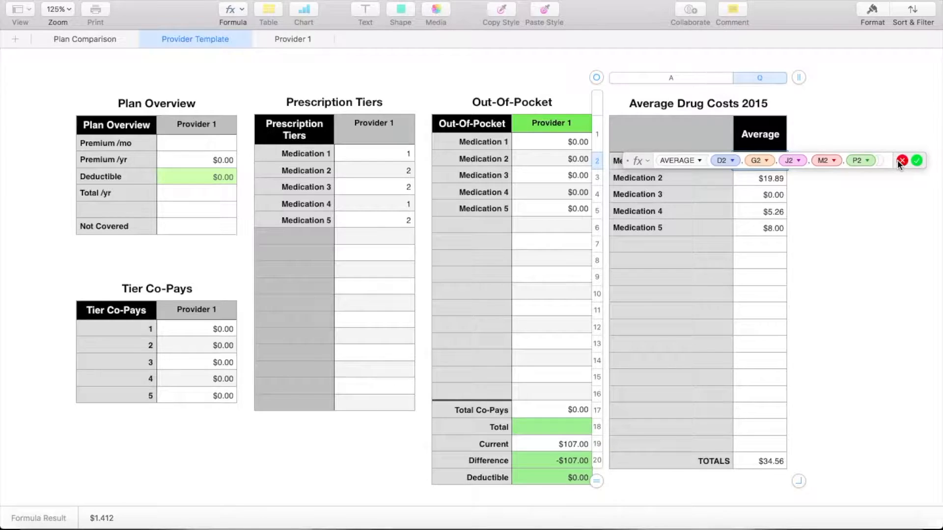
click(764, 181)
double_click(764, 179)
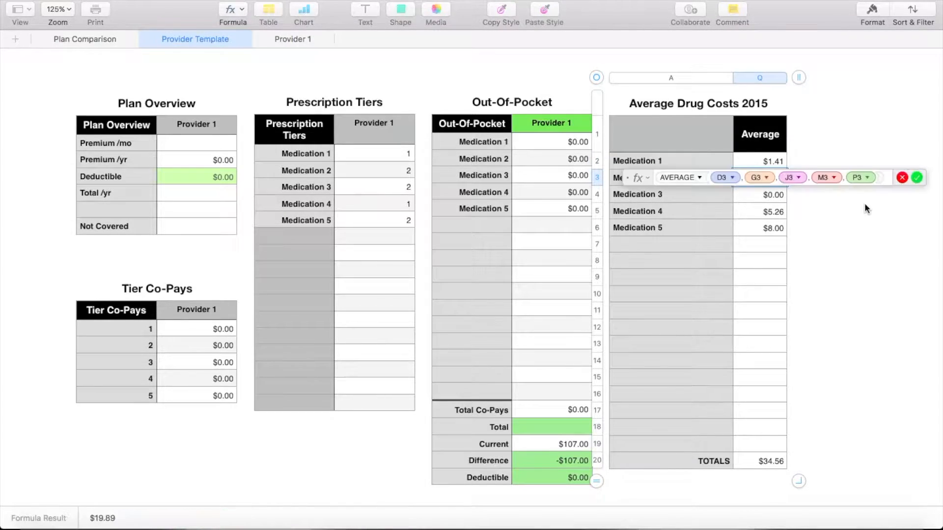
click(902, 178)
click(769, 196)
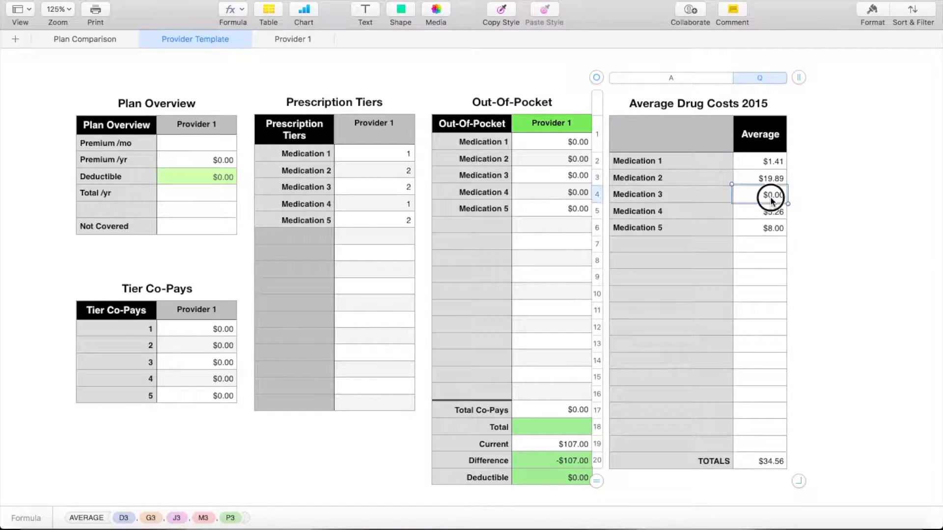
key(Return)
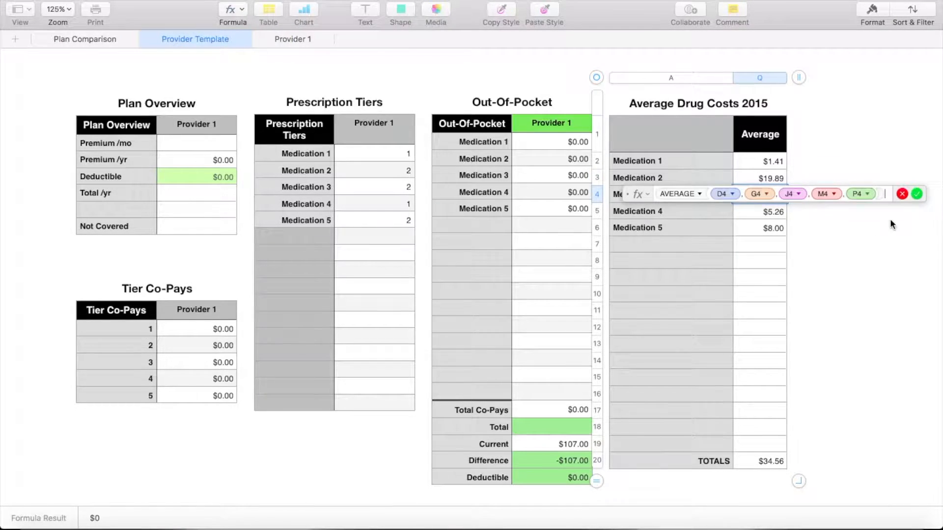
key(Return)
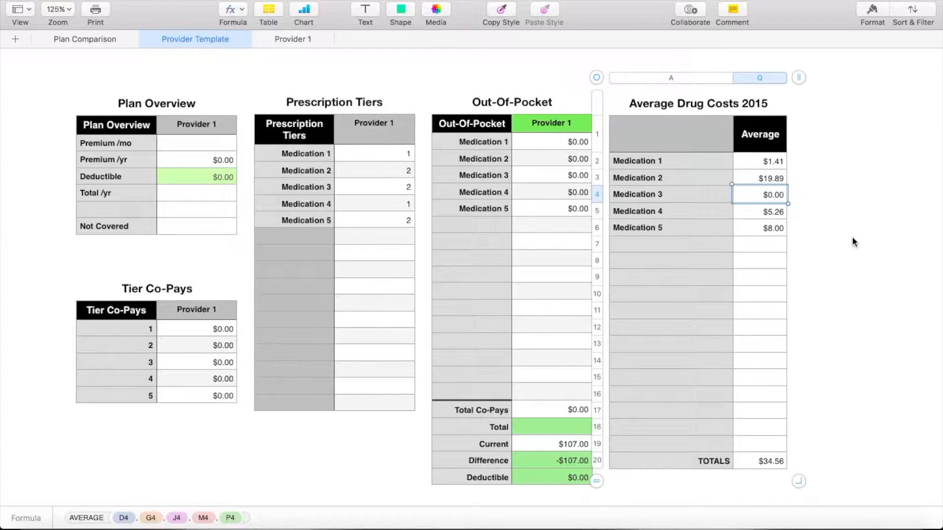
Copy the whole Out-Of-Pocket table from the Provider Template sheet.
scroll(852, 237, up, 2)
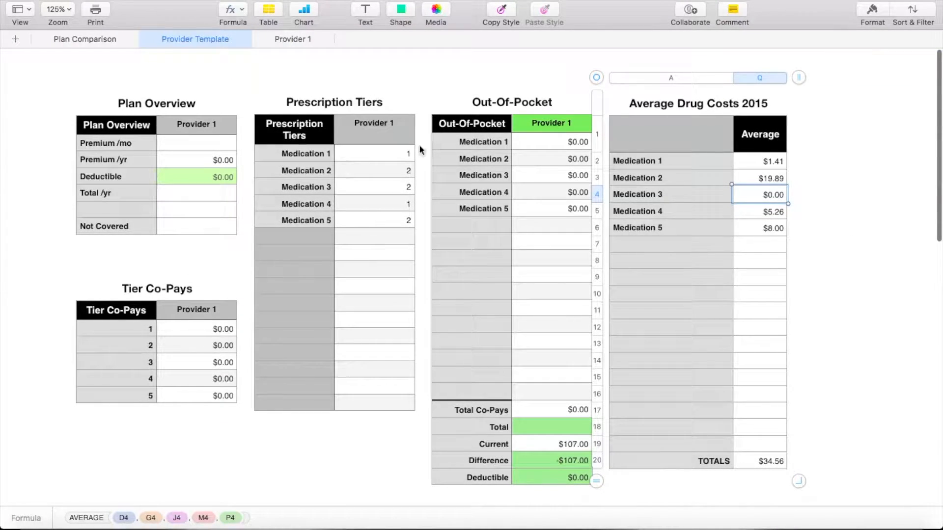
click(463, 125)
click(418, 77)
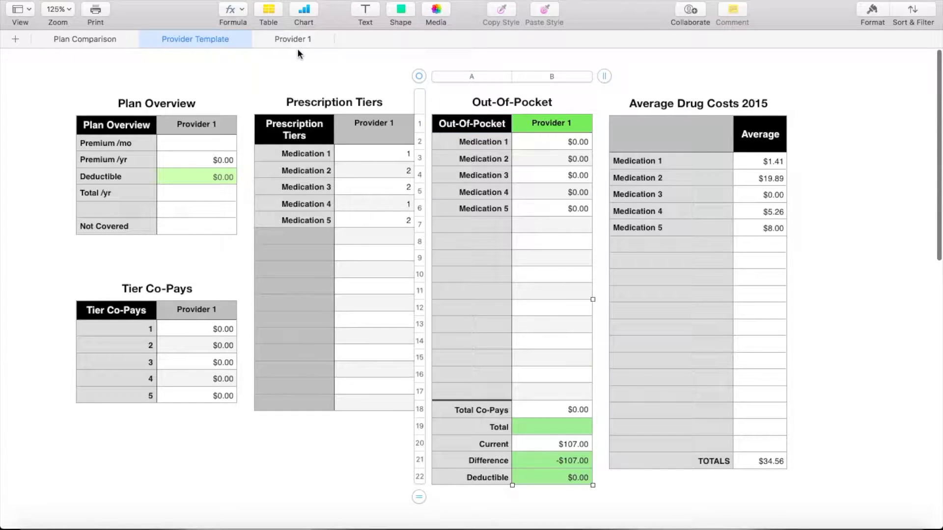
click(123, 5)
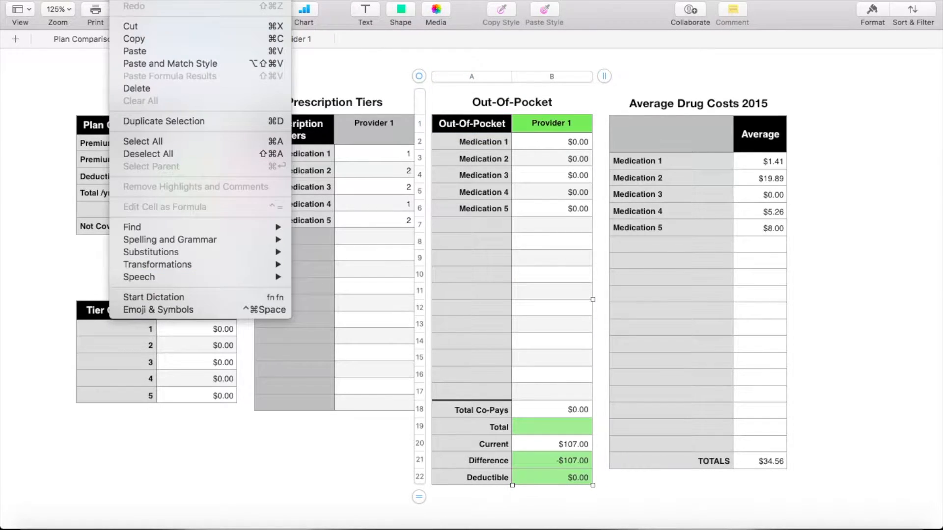
click(133, 39)
Paste the copied table into the Plan Comparison sheet and place it beside the existing Out-Of-Pocket table.
click(96, 40)
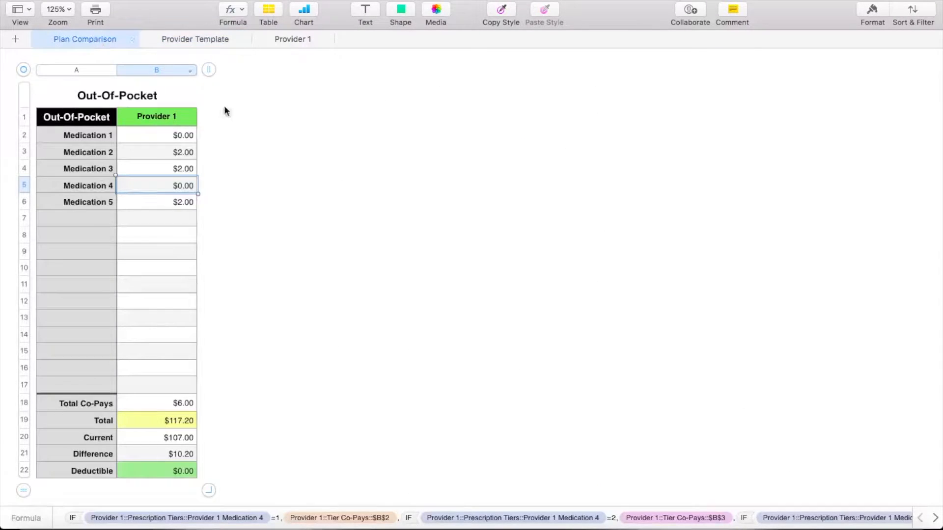
click(302, 78)
click(123, 5)
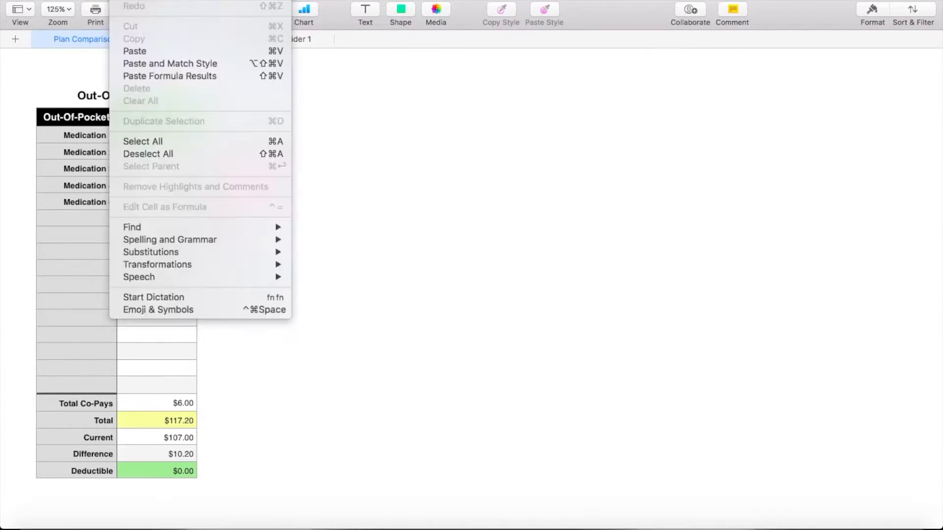
click(139, 58)
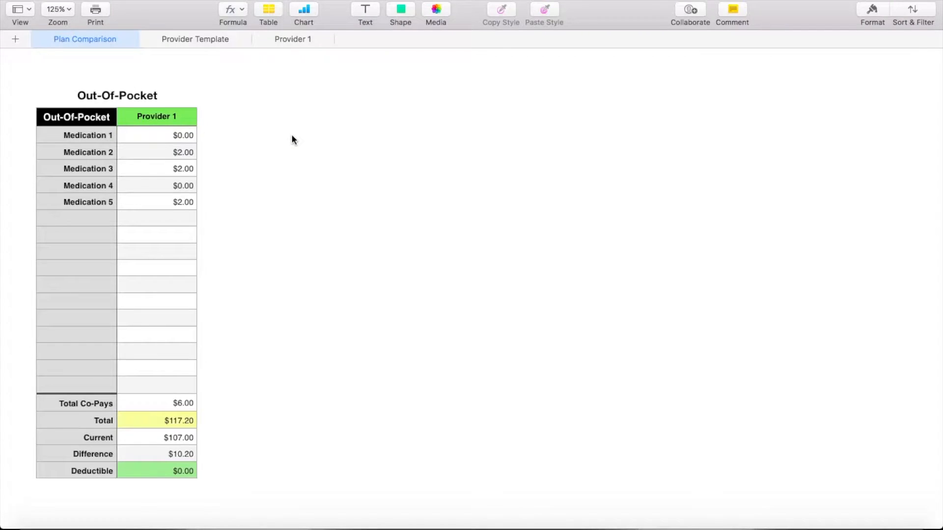
drag(209, 61, 221, 70)
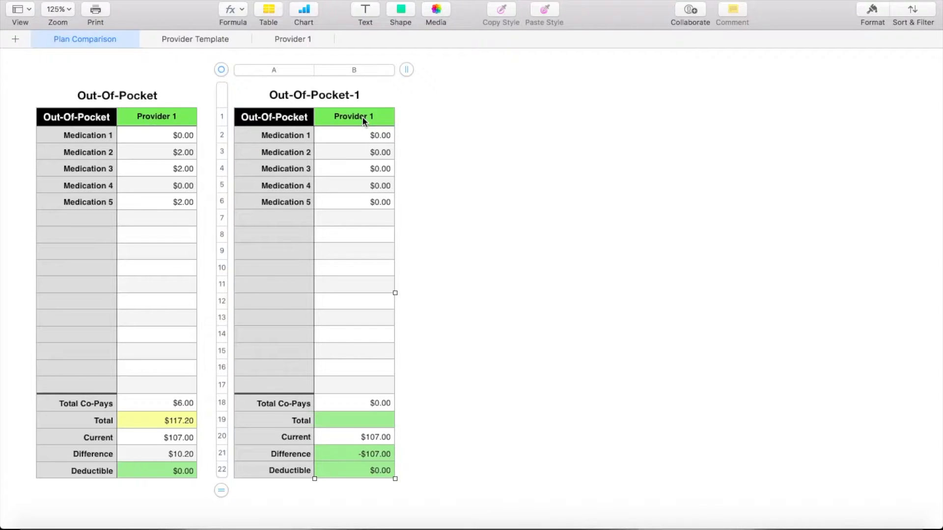
Change the provider heading of the pasted Out-Of-Pocket table to Provider 2.
click(363, 118)
click(375, 118)
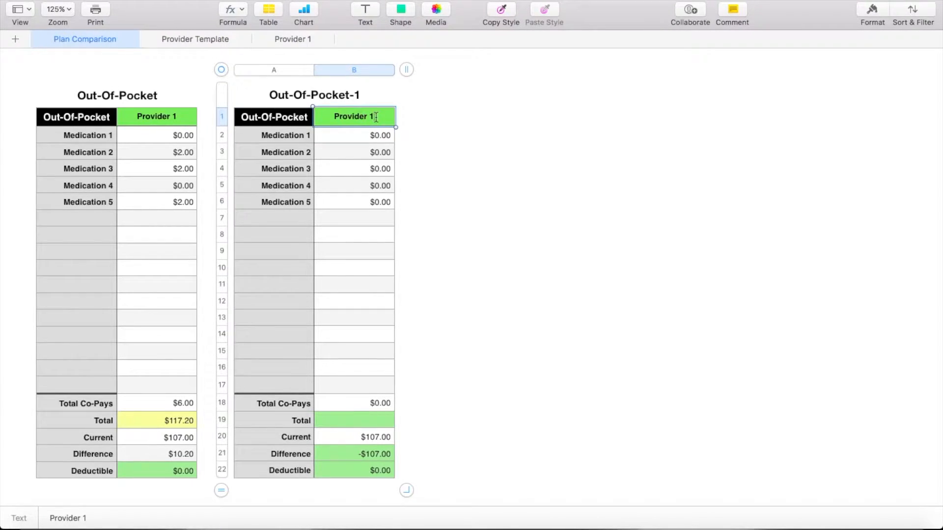
key(BackSpace)
text(2)
click(426, 154)
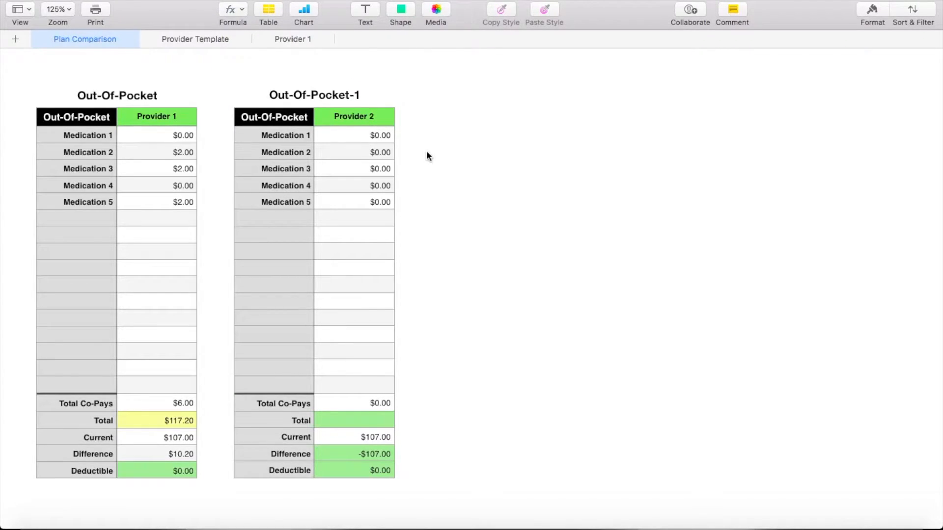